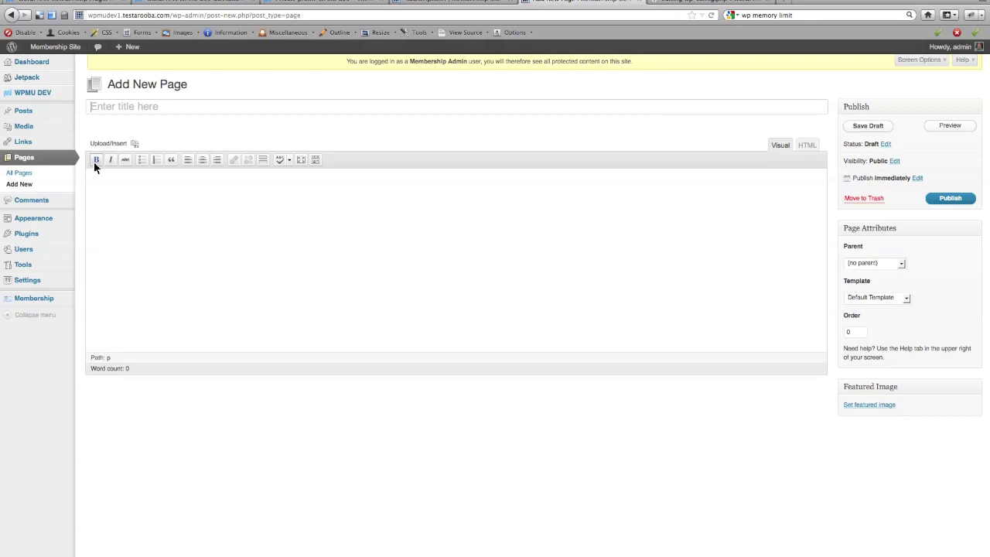
Create a page titled "Hidden Page" with the body text "Good stuff goes here :-)" and publish it.
{"action": "type", "text": "Hid"}
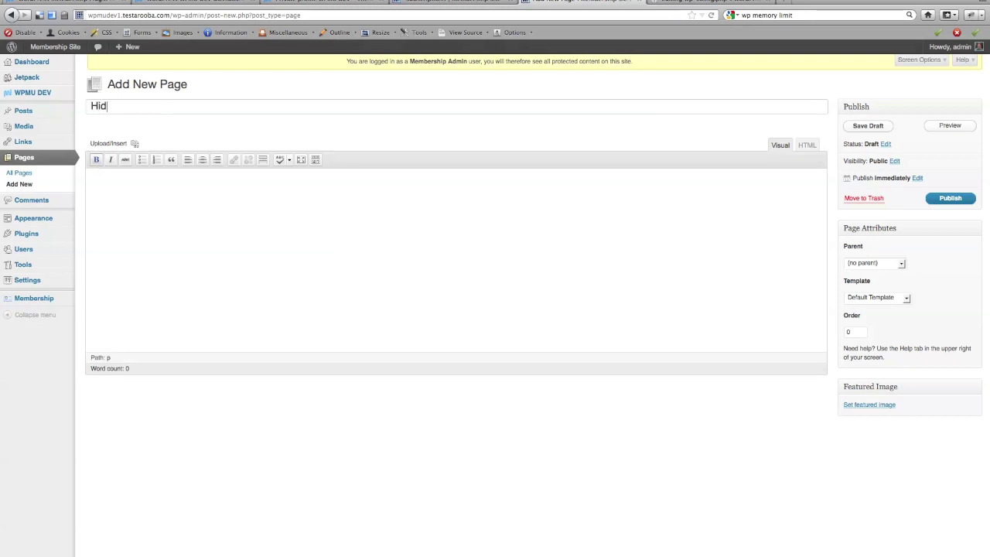
{"action": "type", "text": "den Page"}
{"action": "key", "text": "Tab"}
{"action": "type", "text": "Good stuff gies"}
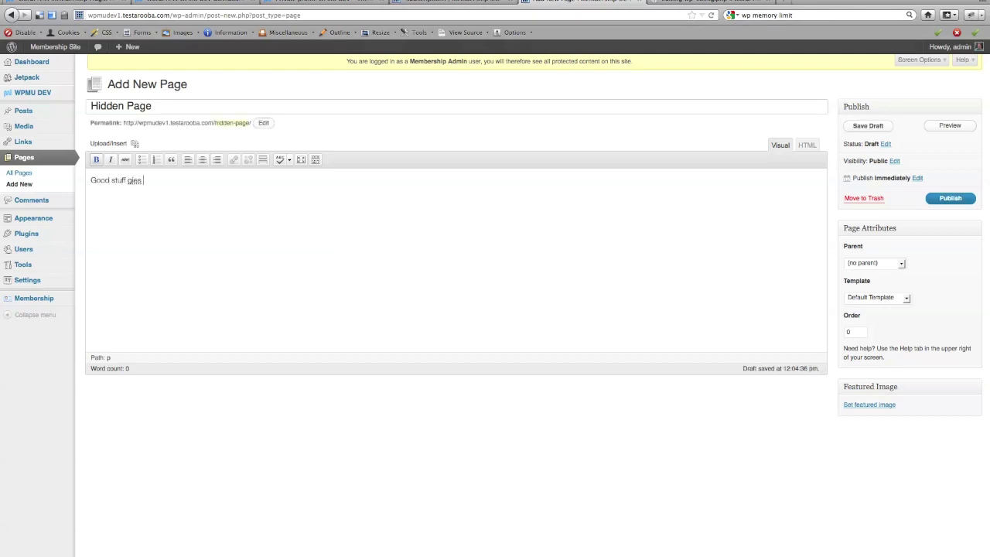
{"action": "key", "text": "BackSpace"}
{"action": "key", "text": "BackSpace"}
{"action": "key", "text": "BackSpace"}
{"action": "key", "text": "BackSpace"}
{"action": "type", "text": "oes here :-"}
{"action": "left_click", "coordinate": [948, 200]}
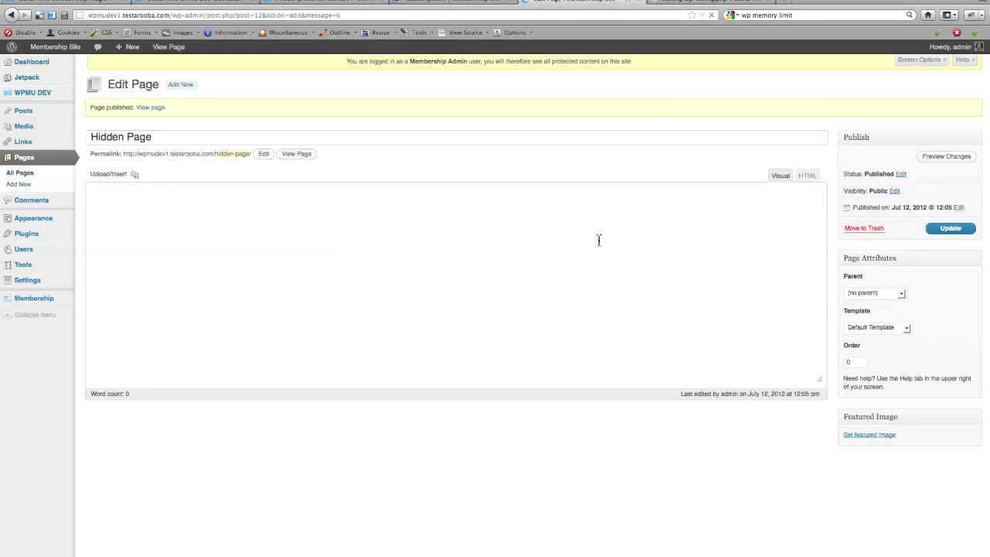
View the published page in a new tab, and open its address in Safari as a logged-out visitor.
{"action": "right_click", "coordinate": [302, 159]}
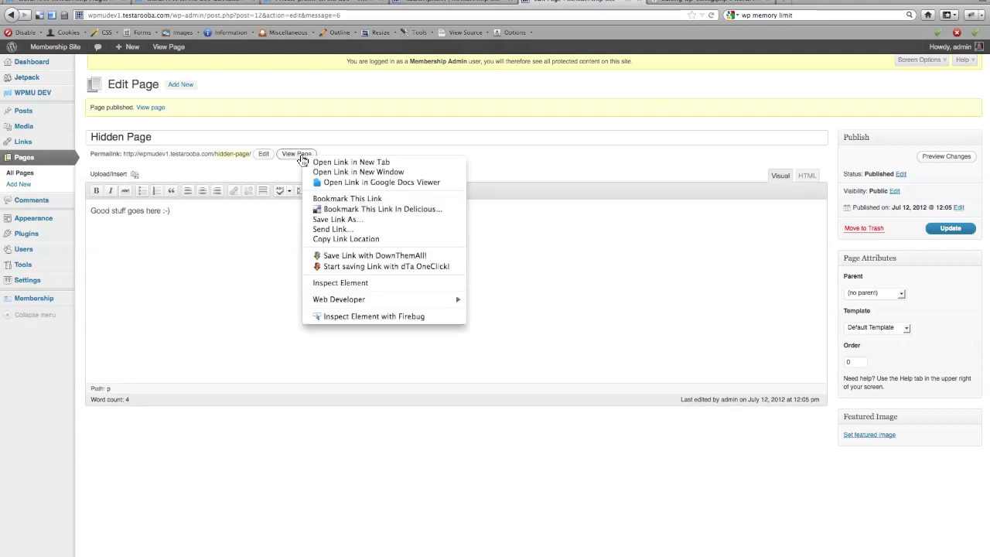
{"action": "left_click", "coordinate": [317, 165]}
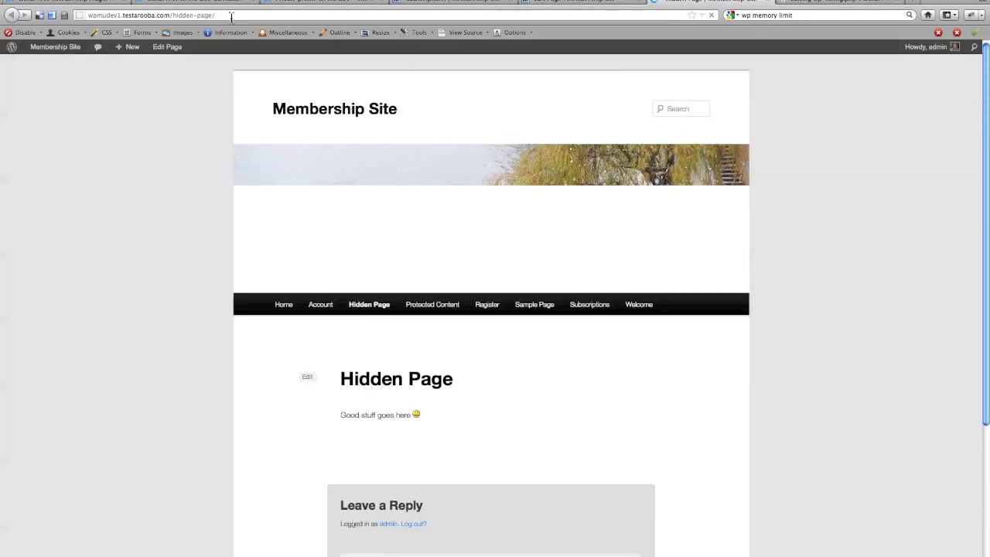
{"action": "left_click", "coordinate": [231, 15]}
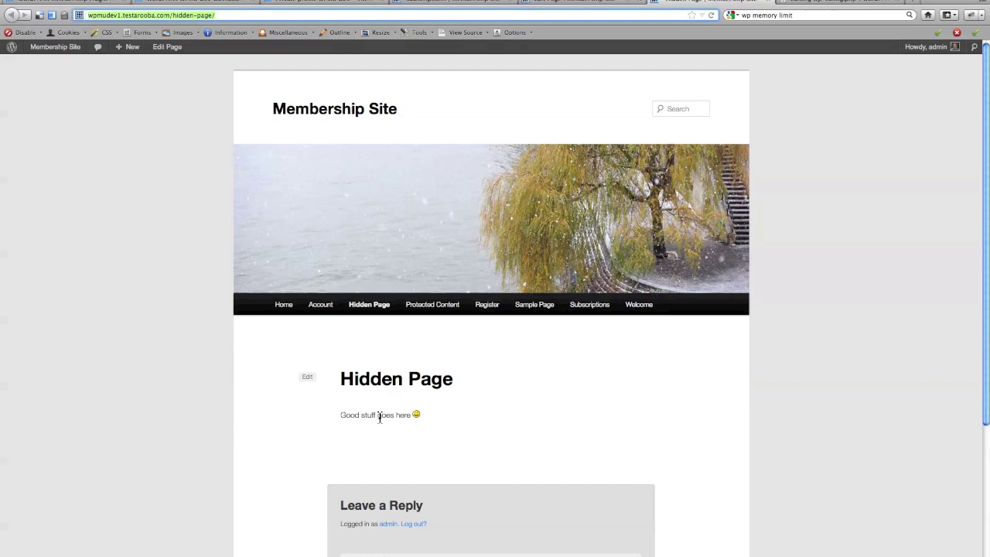
{"action": "key", "text": "super+Tab"}
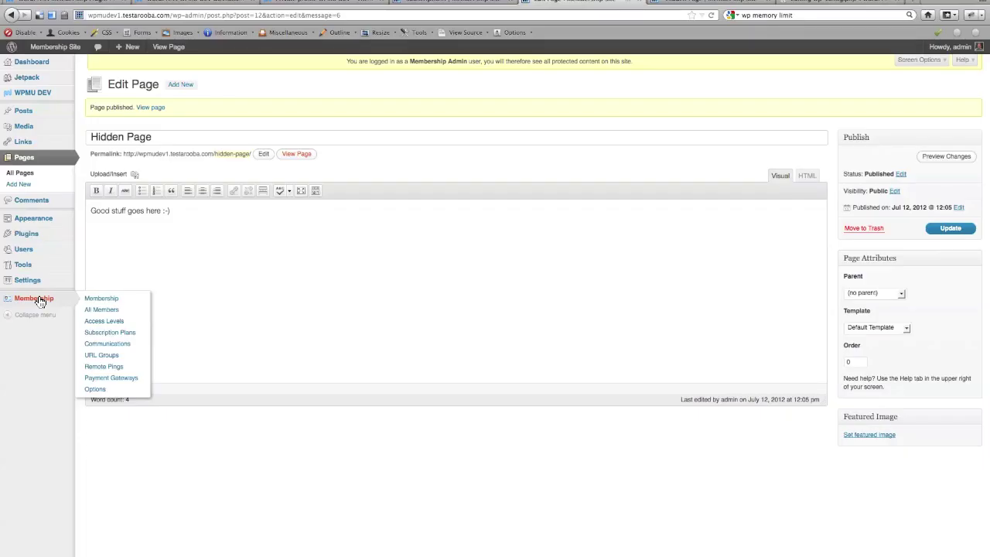
Review the membership access levels and open the Visitors level for editing.
{"action": "left_click", "coordinate": [96, 323]}
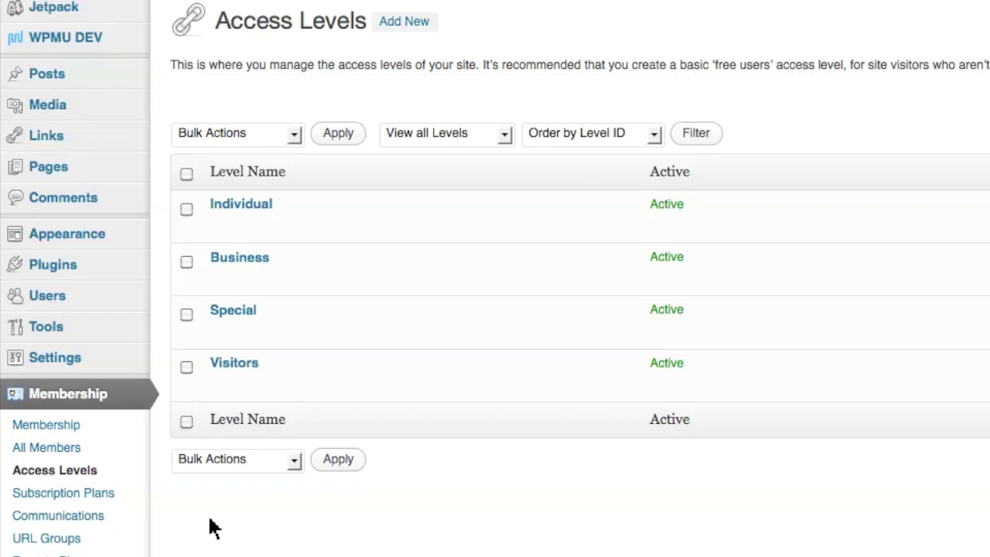
{"action": "mouse_move", "coordinate": [246, 377]}
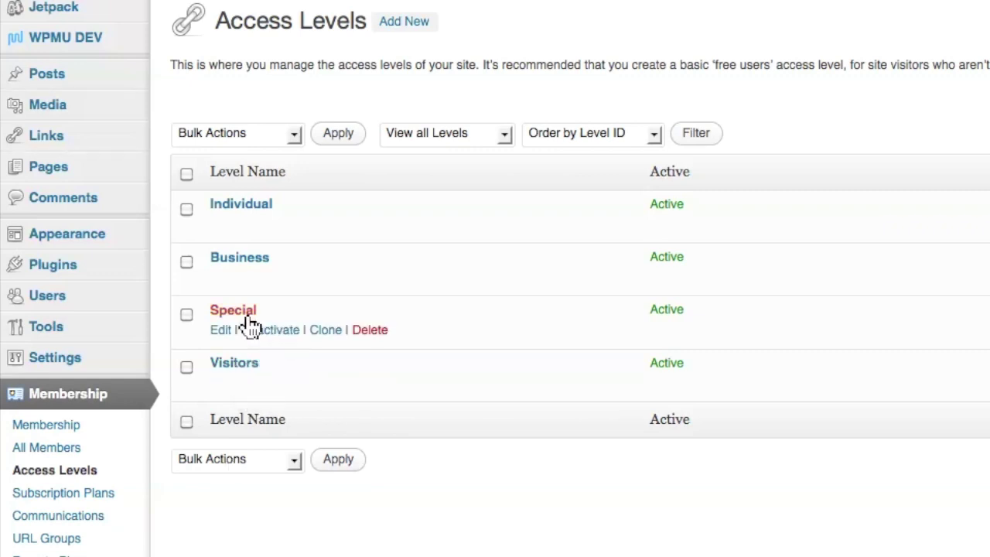
{"action": "mouse_move", "coordinate": [251, 266]}
{"action": "mouse_move", "coordinate": [256, 211]}
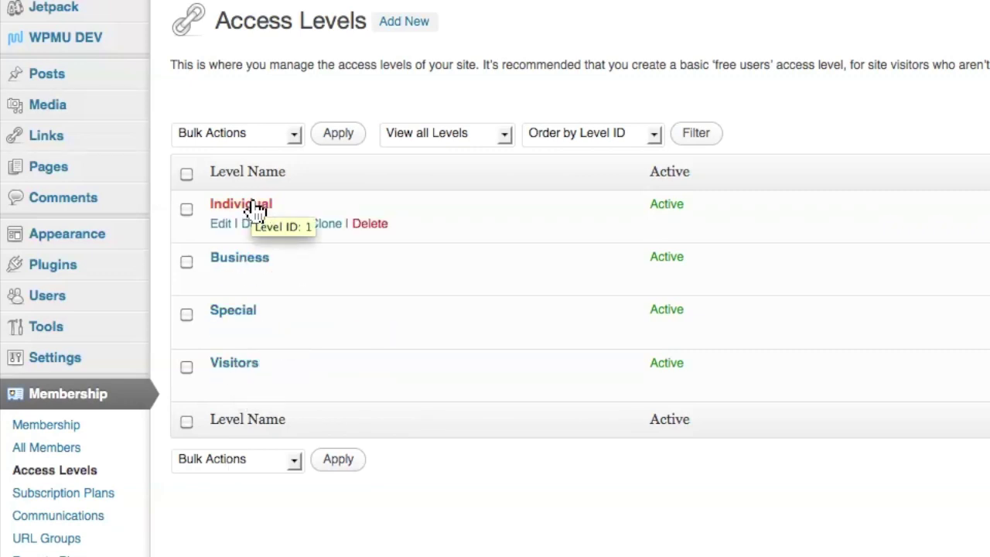
{"action": "mouse_move", "coordinate": [282, 403]}
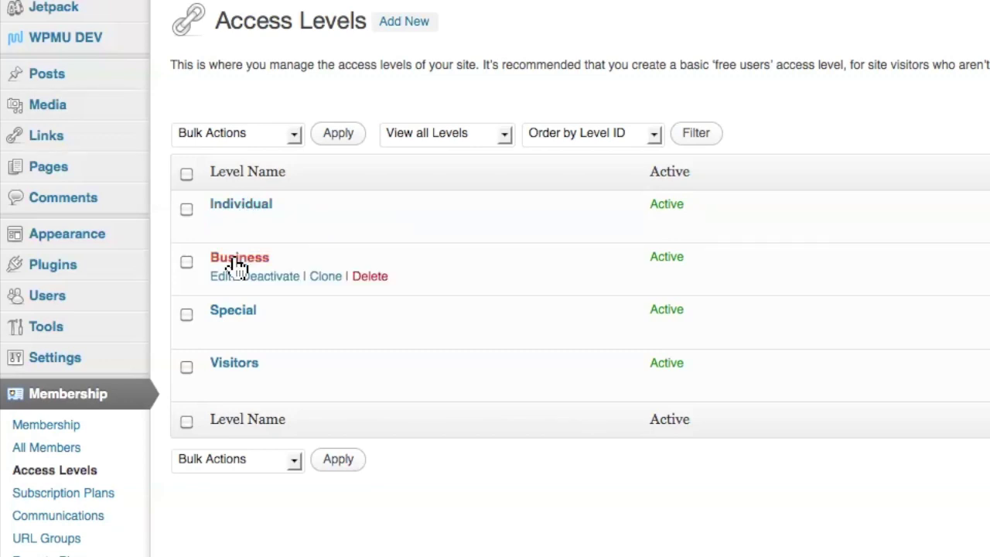
{"action": "mouse_move", "coordinate": [228, 314]}
{"action": "mouse_move", "coordinate": [230, 362]}
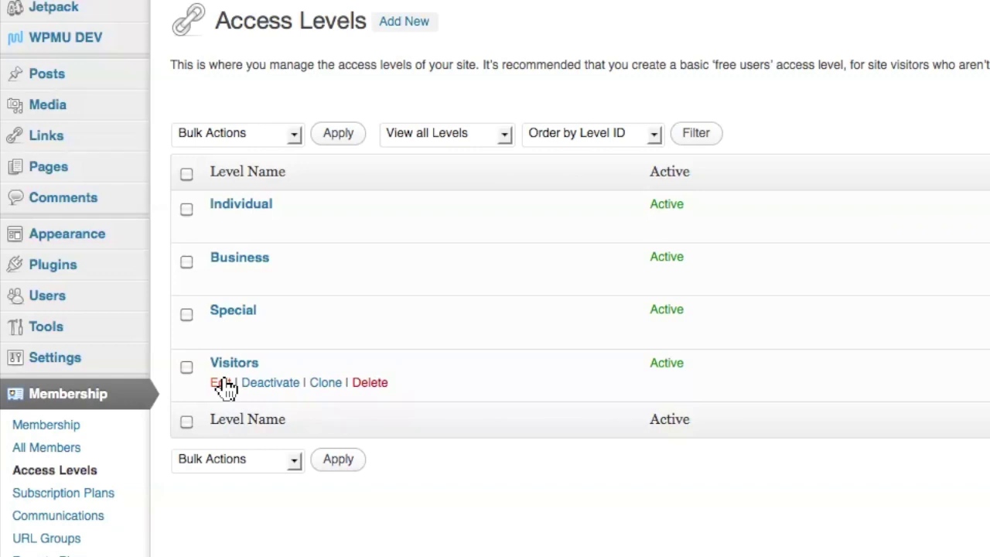
{"action": "left_click", "coordinate": [222, 384]}
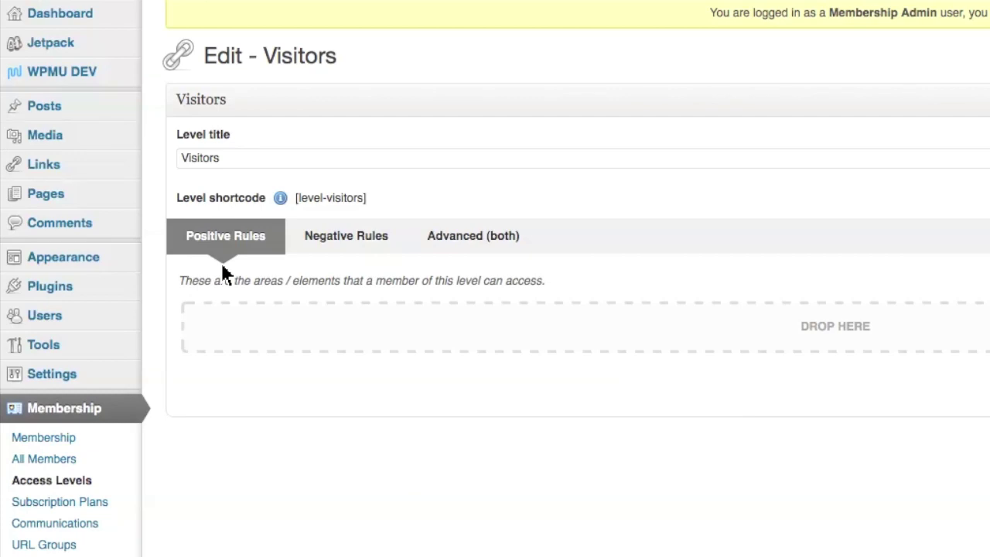
Add a negative Pages rule covering Hidden Page to the Visitors level and update the level.
{"action": "left_click", "coordinate": [356, 248]}
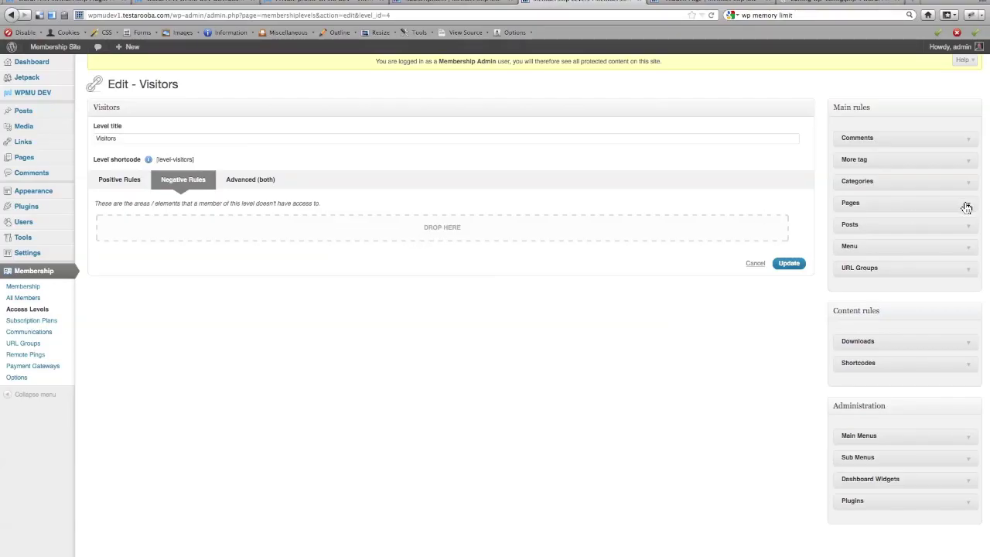
{"action": "left_click_drag", "start_coordinate": [967, 207], "coordinate": [586, 230]}
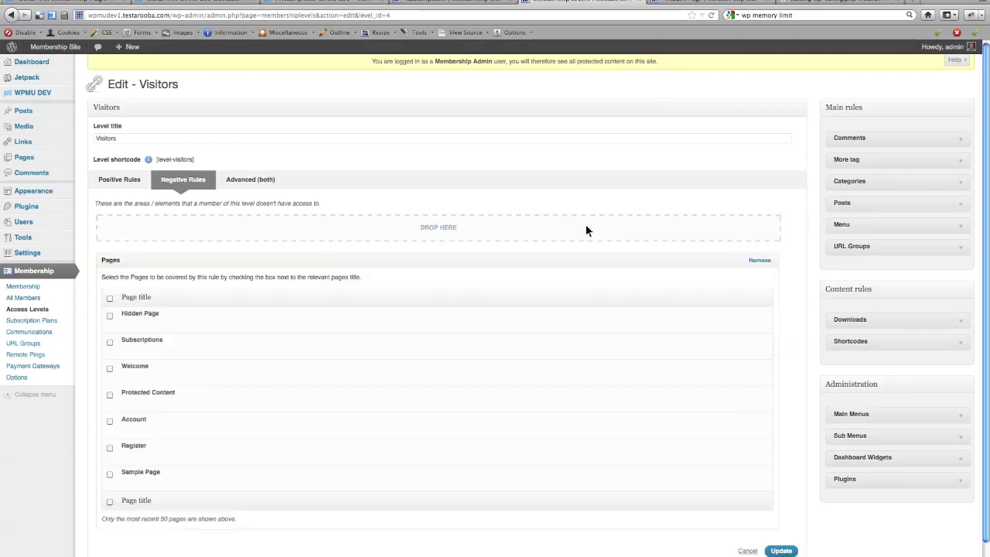
{"action": "left_click", "coordinate": [110, 315]}
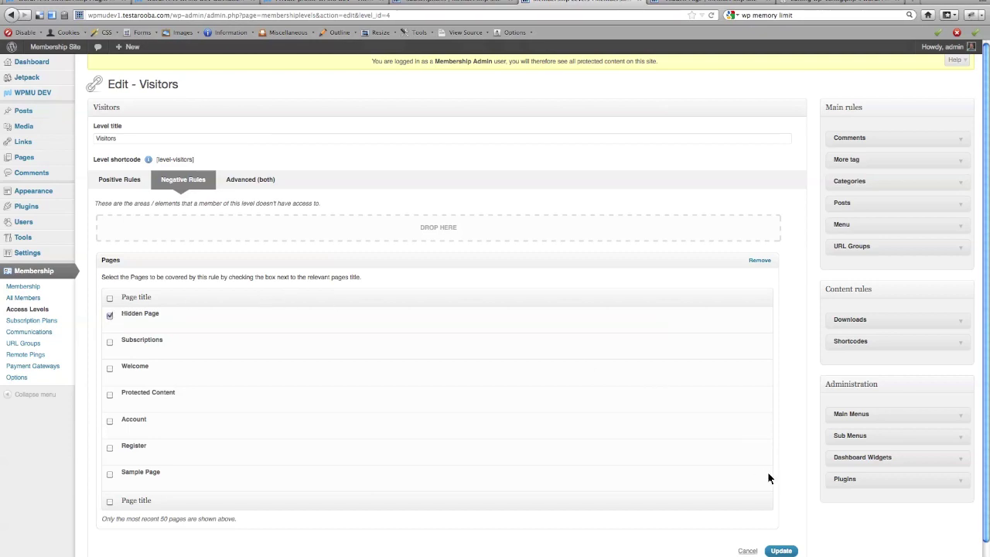
{"action": "left_click", "coordinate": [780, 550]}
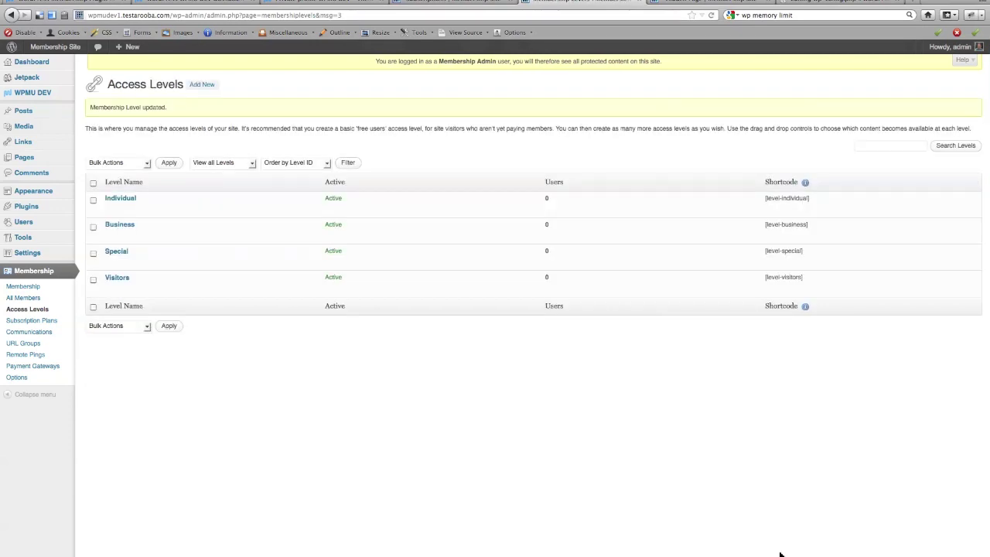
Switch to Safari and reload the Hidden Page address to test access as a logged-out visitor.
{"action": "key", "text": "super+Tab"}
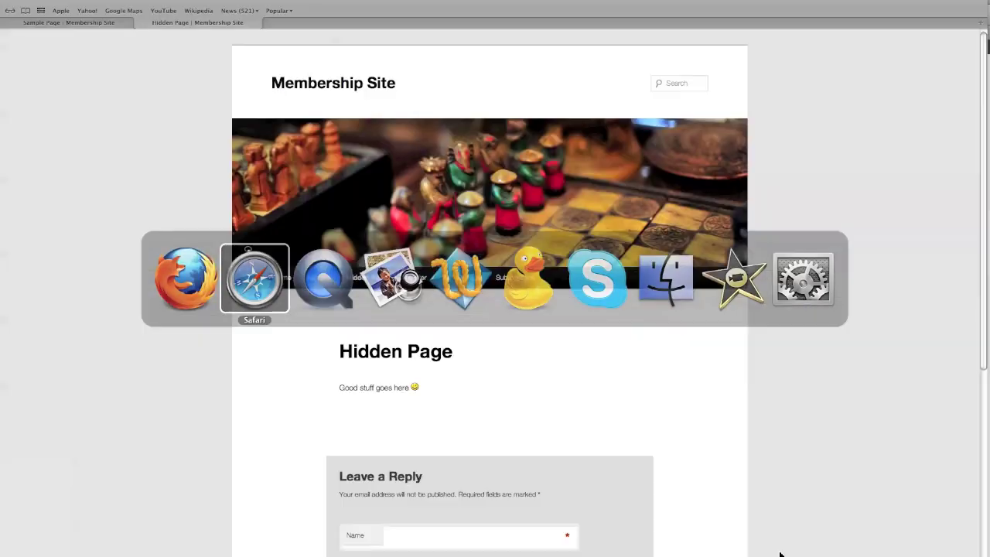
{"action": "left_click", "coordinate": [257, 2]}
{"action": "key", "text": "Return"}
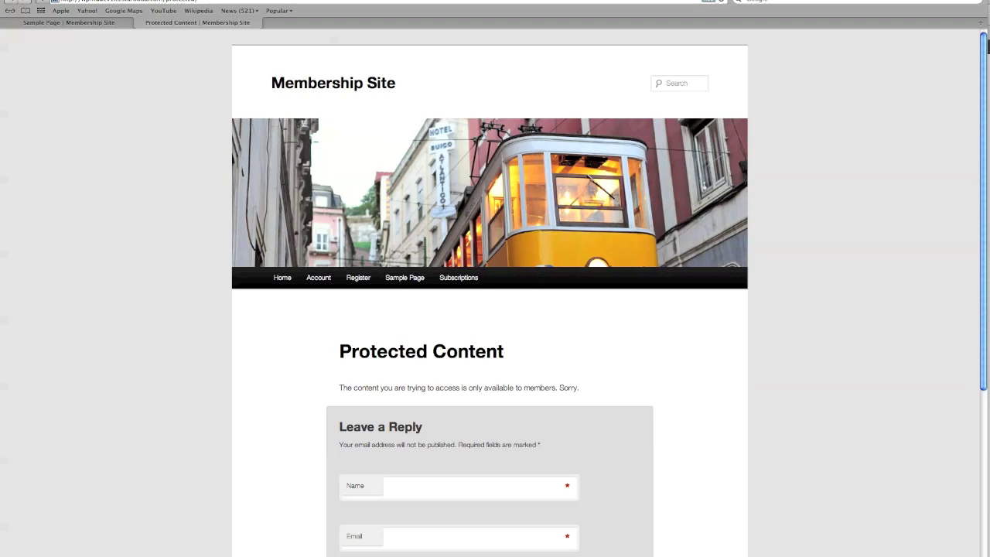
Switch back to Firefox and reload the Hidden Page to check access as the logged-in admin.
{"action": "key", "text": "super+Tab"}
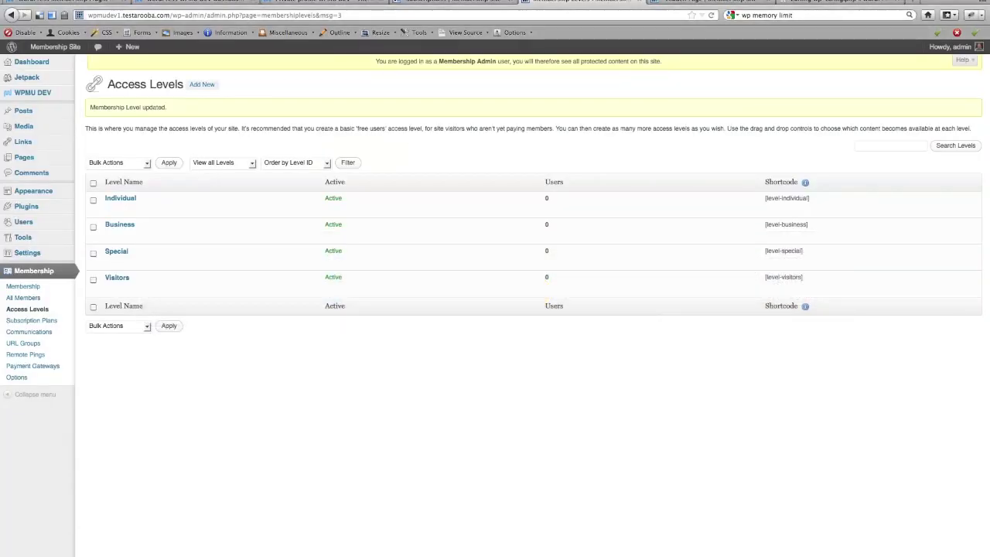
{"action": "left_click", "coordinate": [700, 6]}
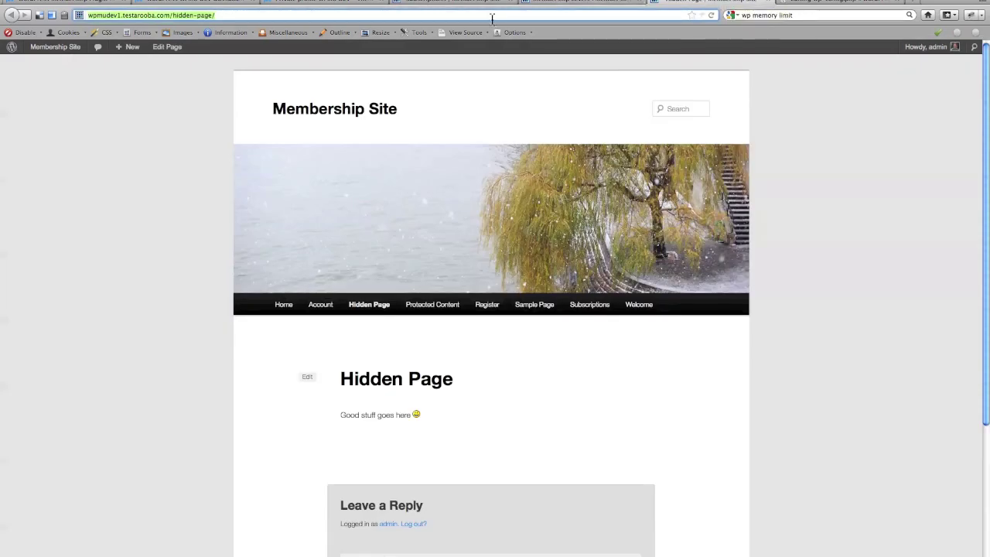
{"action": "key", "text": "Return"}
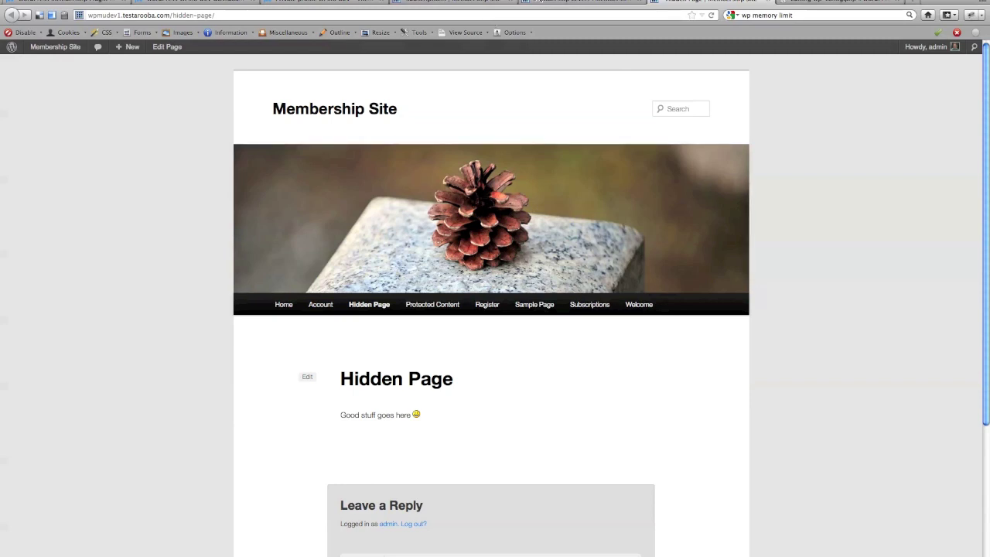
Create a new user with the Subscriber role, filling in the username, e-mail, first and last name, and the account password twice.
{"action": "left_click", "coordinate": [546, 3]}
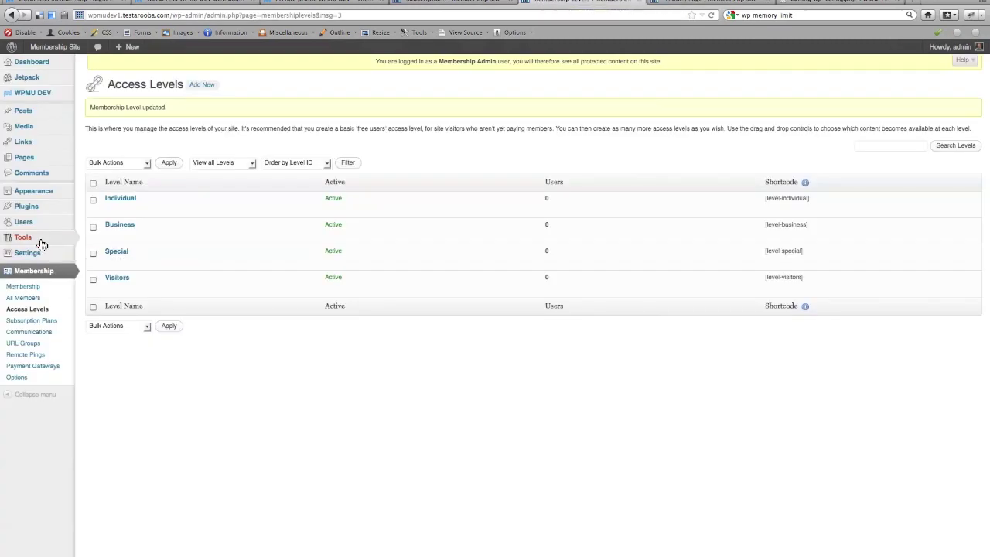
{"action": "mouse_move", "coordinate": [37, 231]}
{"action": "left_click", "coordinate": [96, 234]}
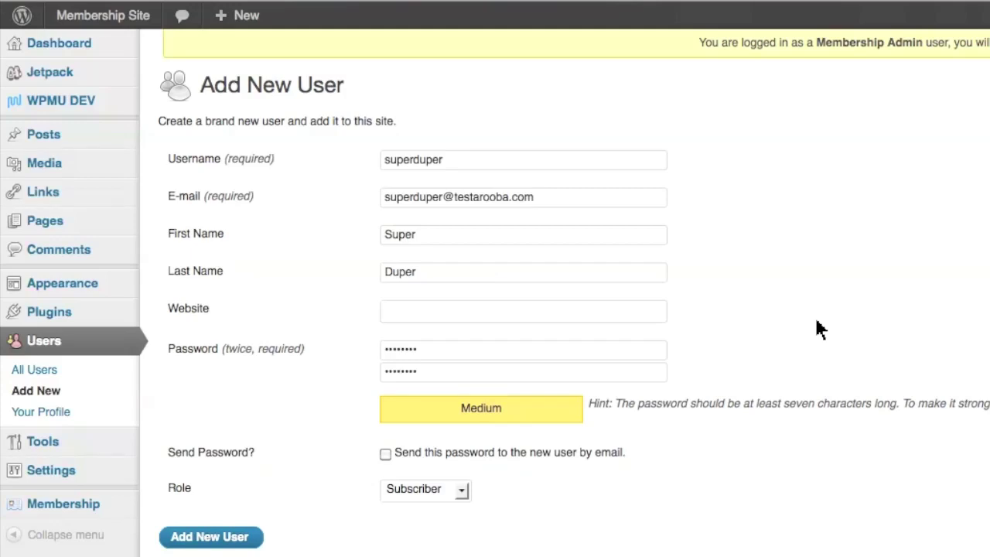
{"action": "left_click", "coordinate": [229, 542]}
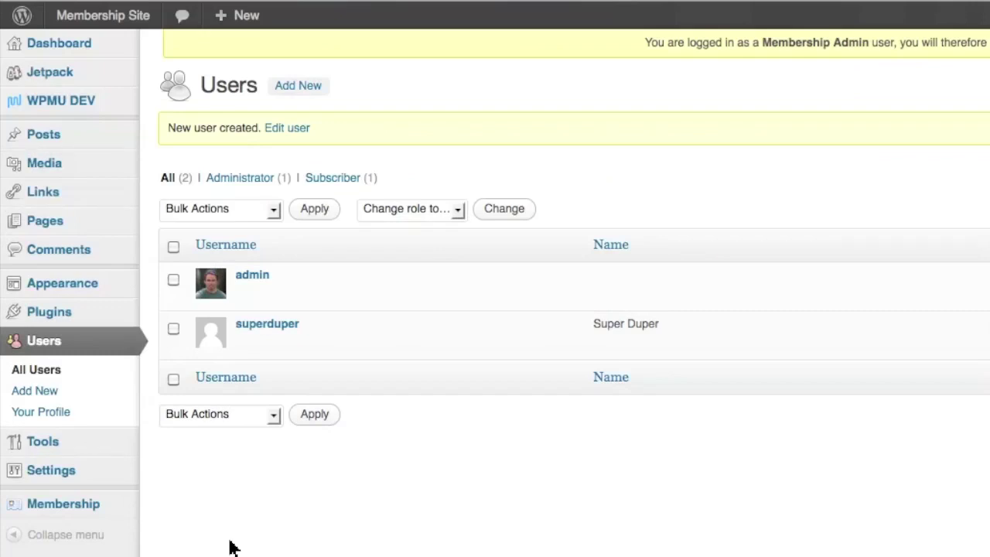
Open the Membership plugin's list of all members and locate the newly created subscriber.
{"action": "mouse_move", "coordinate": [100, 480]}
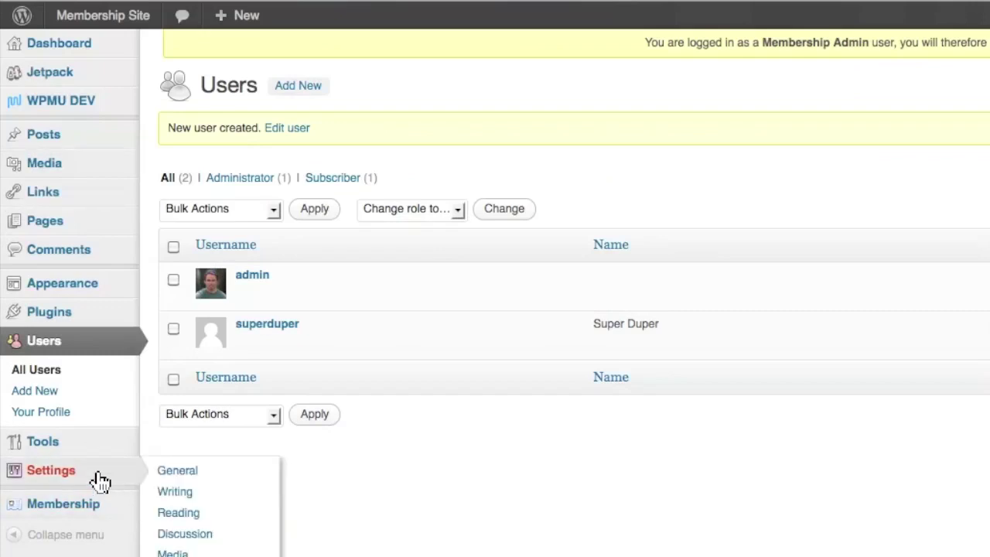
{"action": "left_click", "coordinate": [177, 472]}
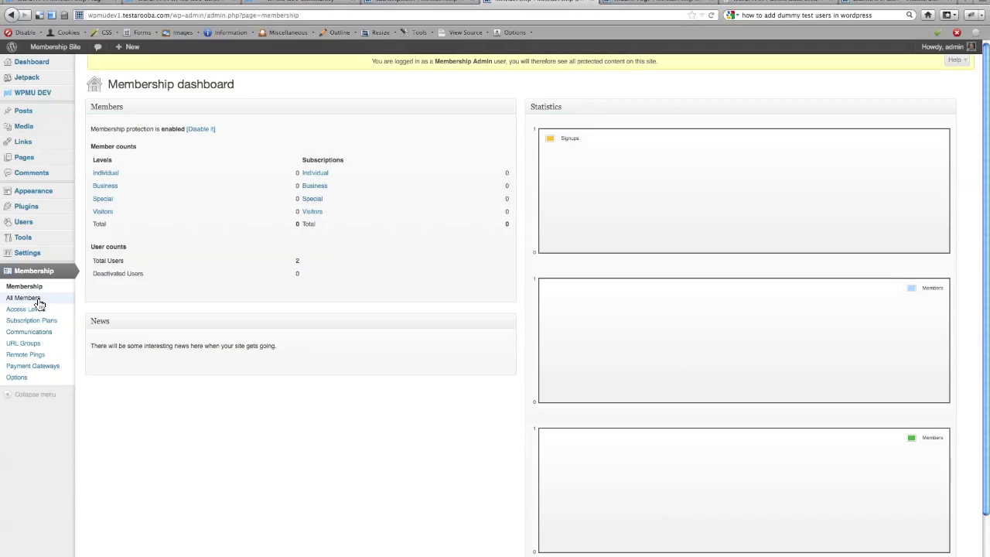
{"action": "left_click", "coordinate": [37, 300]}
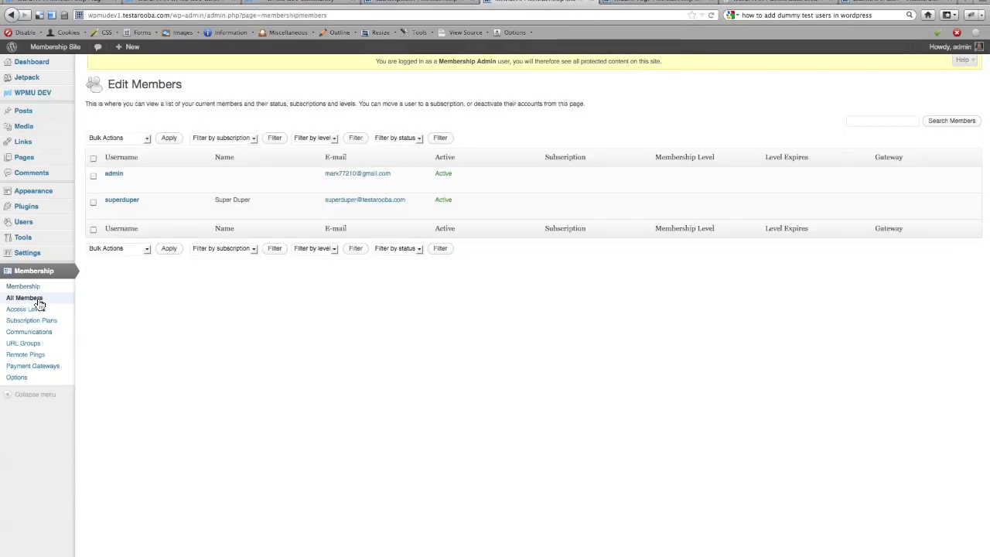
{"action": "mouse_move", "coordinate": [144, 208]}
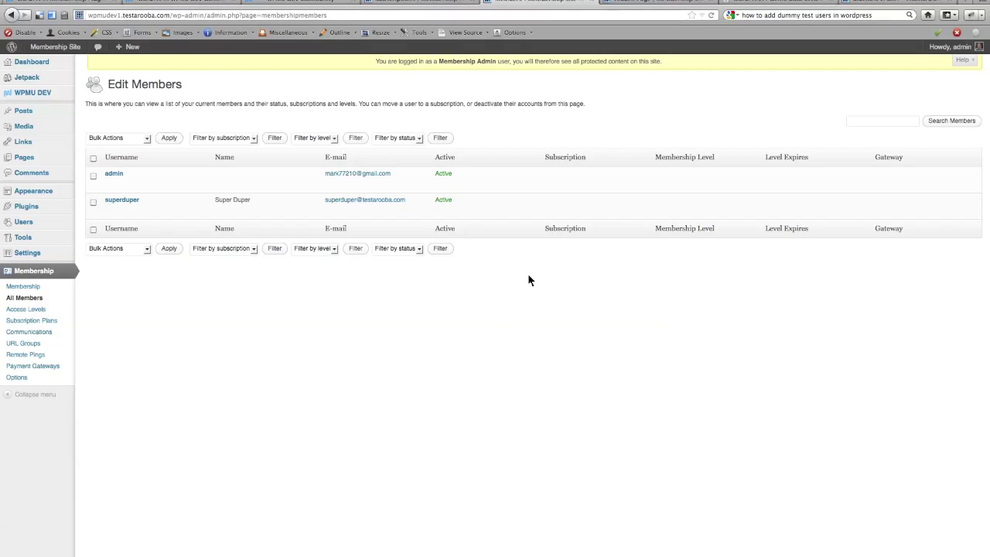
Add the new subscriber to the Individual membership level.
{"action": "mouse_move", "coordinate": [559, 208]}
{"action": "left_click", "coordinate": [662, 205]}
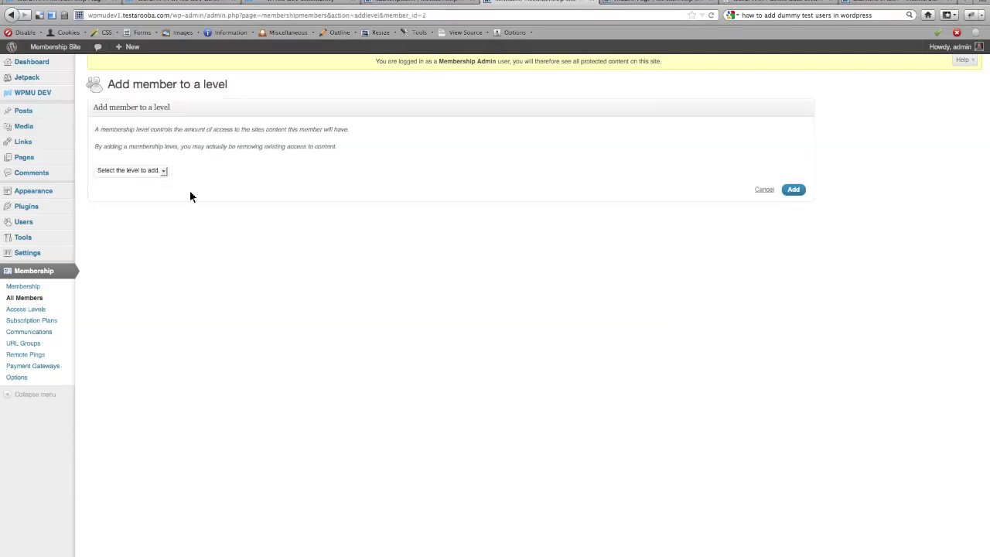
{"action": "left_click", "coordinate": [162, 171]}
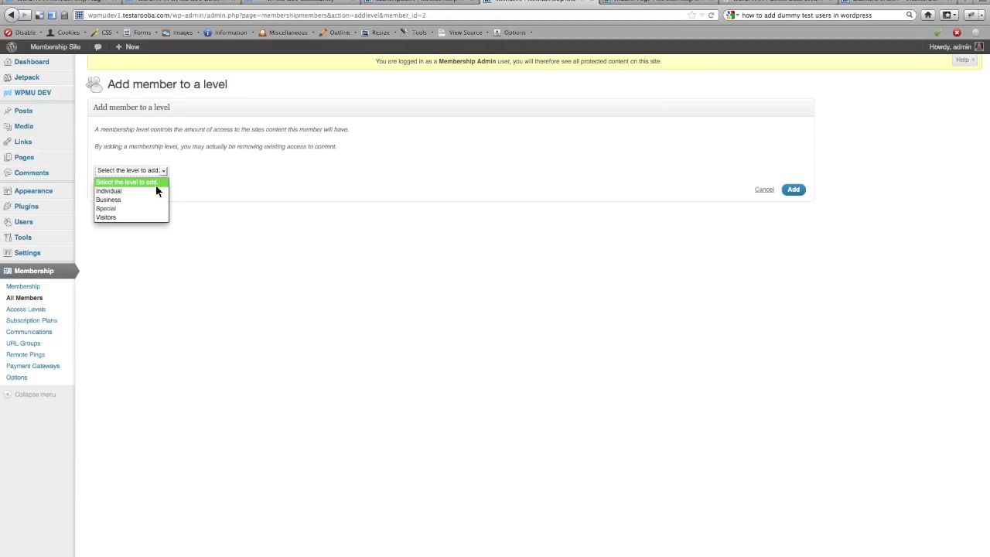
{"action": "left_click", "coordinate": [156, 191]}
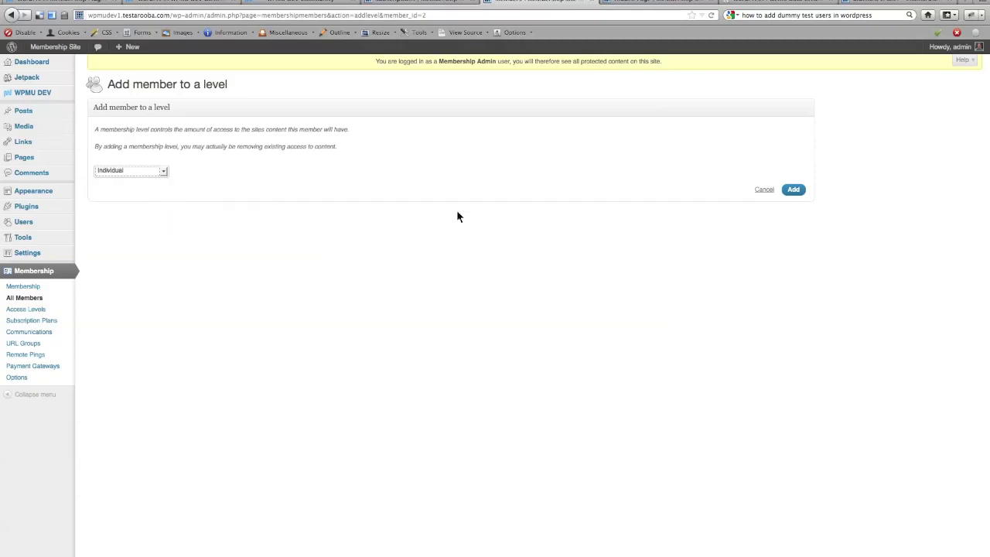
{"action": "left_click", "coordinate": [792, 192]}
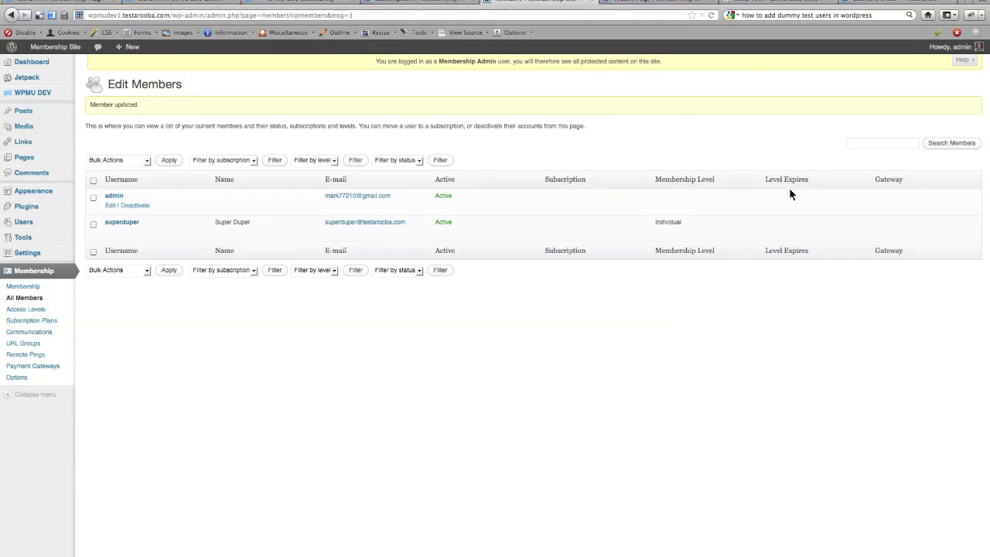
Switch to Safari and load the hidden page again to check access as a logged-out visitor.
{"action": "mouse_move", "coordinate": [557, 236]}
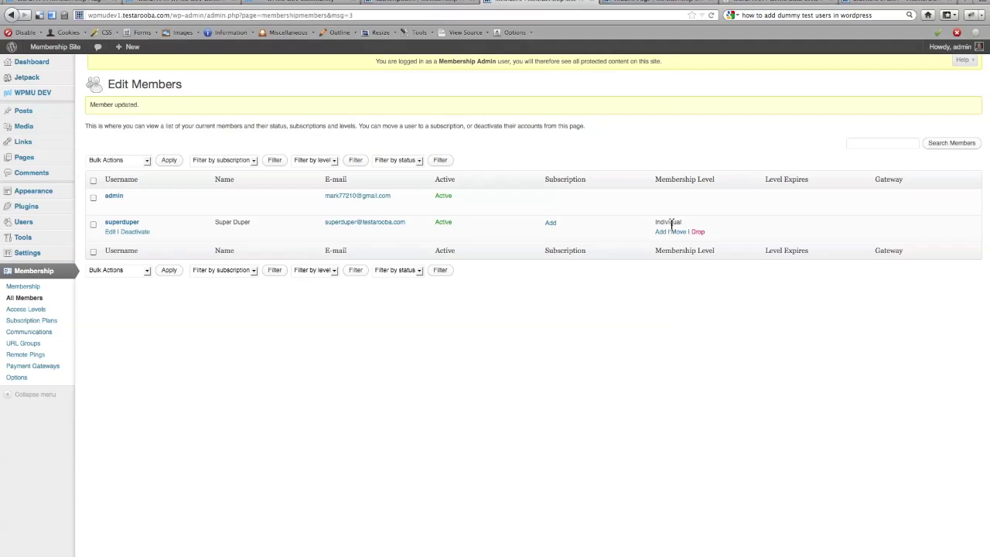
{"action": "key", "text": "super+Tab"}
{"action": "key", "text": "super+Tab"}
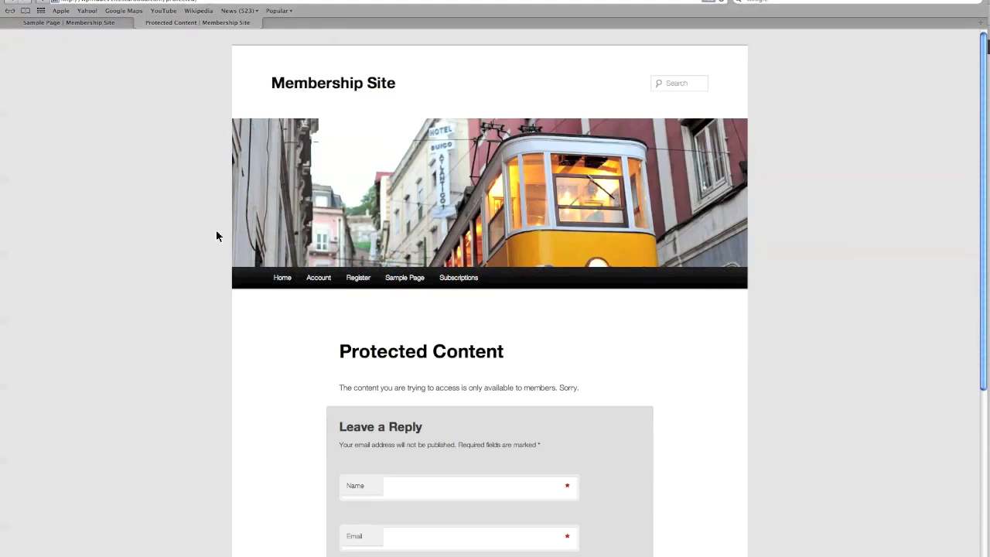
{"action": "scroll", "coordinate": [216, 232], "scroll_direction": "down", "scroll_amount": 2}
{"action": "scroll", "coordinate": [216, 236], "scroll_direction": "down", "scroll_amount": 1}
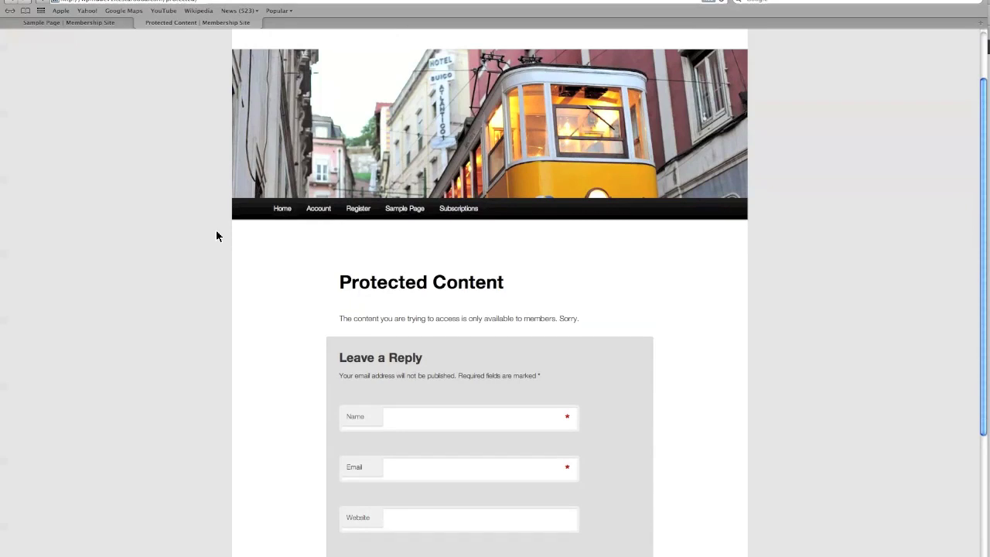
{"action": "left_click", "coordinate": [323, 4]}
{"action": "key", "text": "Return"}
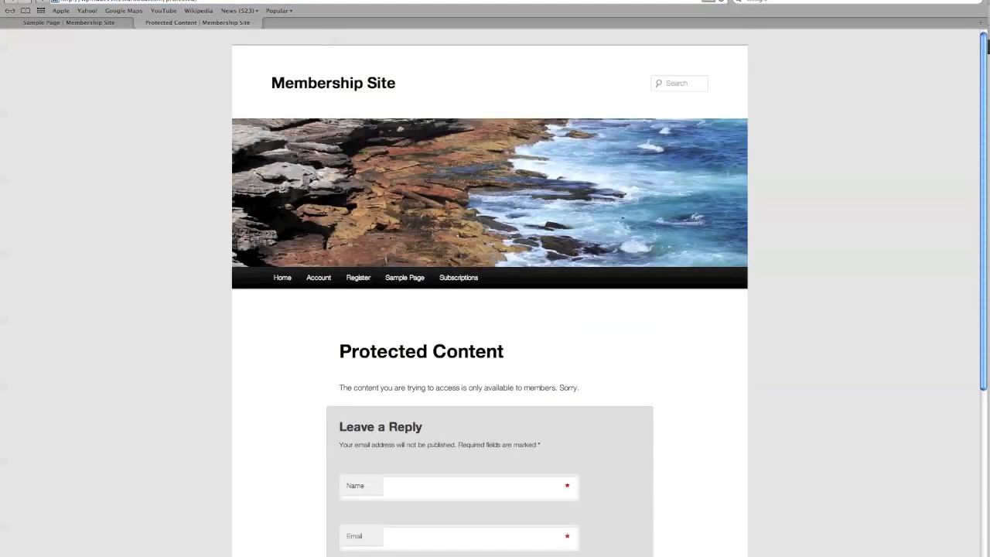
Go to the site's home page and log in with the new member's username and account password.
{"action": "left_click", "coordinate": [194, 2]}
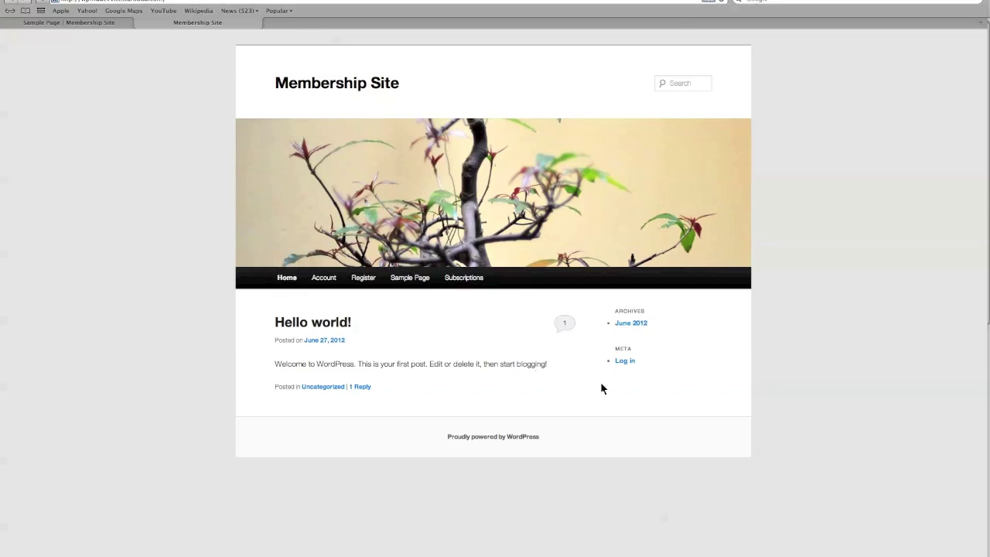
{"action": "left_click", "coordinate": [626, 362]}
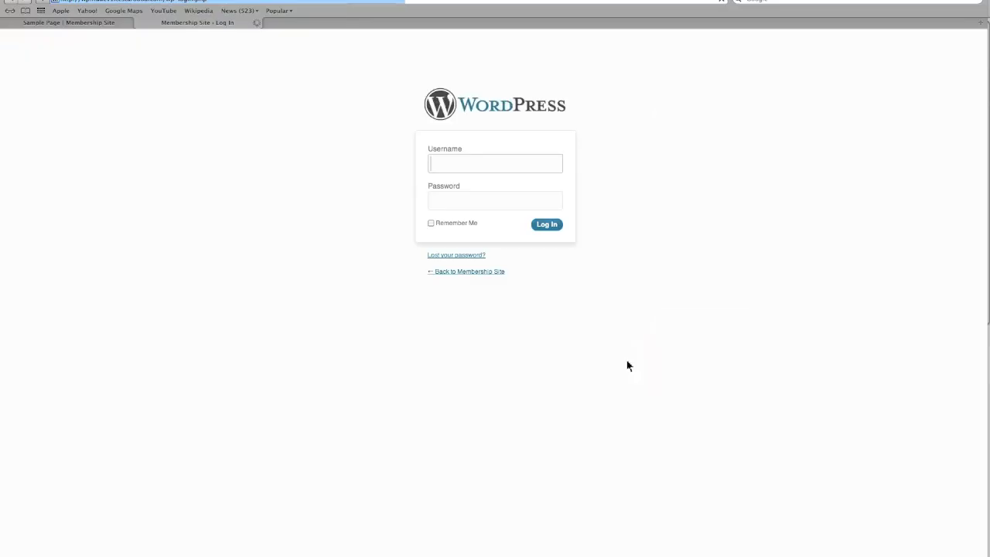
{"action": "type", "text": "superduper"}
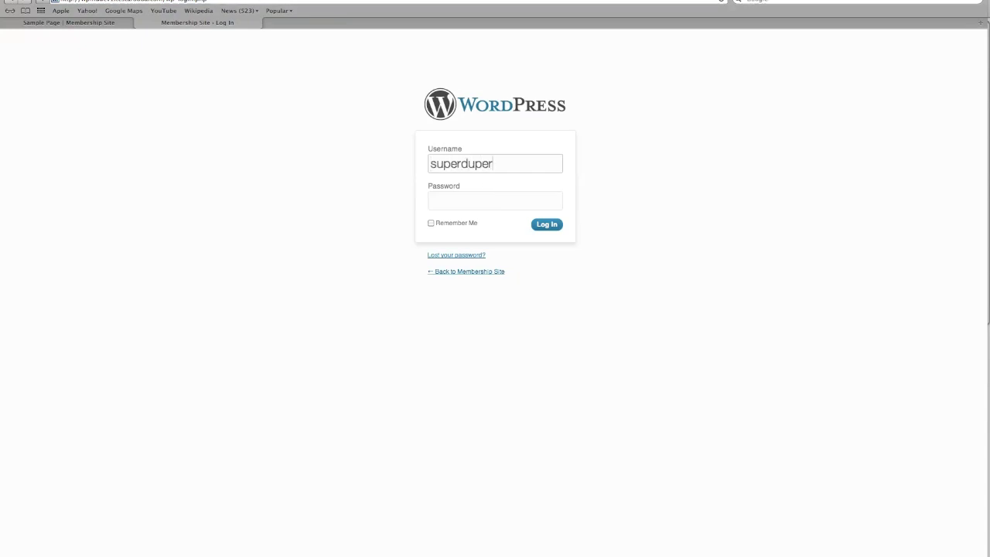
{"action": "left_click", "coordinate": [481, 201]}
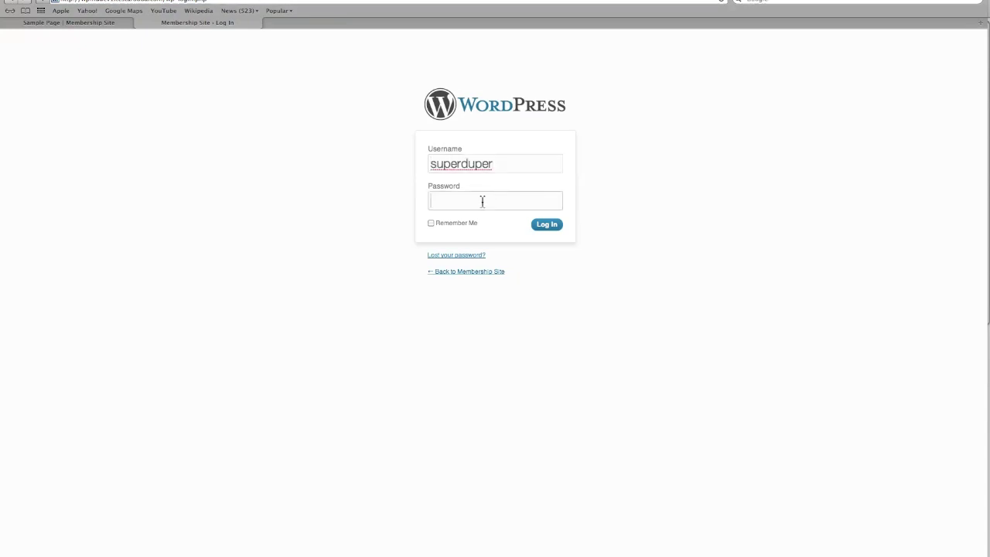
{"action": "type", "text": "••••••••"}
{"action": "left_click", "coordinate": [546, 224]}
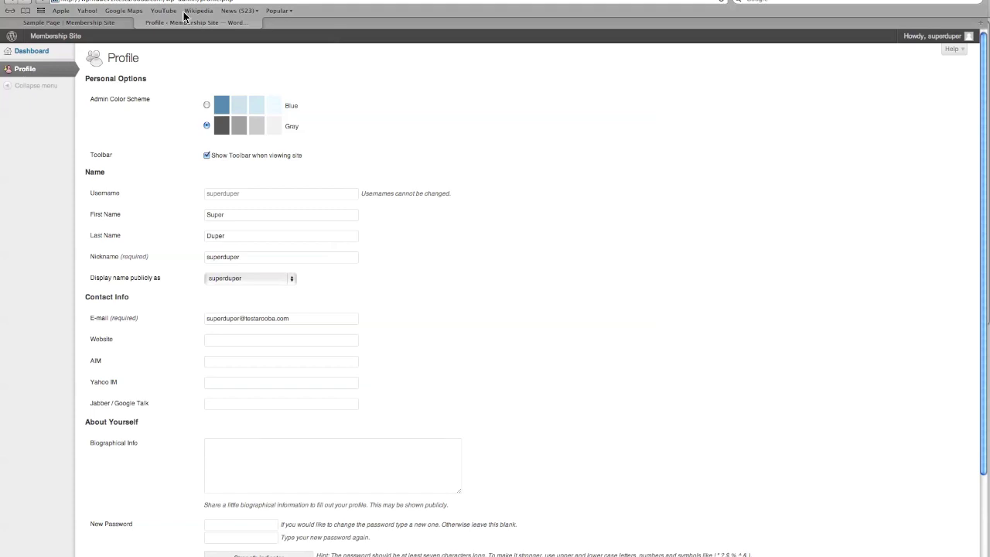
Return to the site's home page as the logged-in member and view the Sample Page.
{"action": "left_click", "coordinate": [280, 10]}
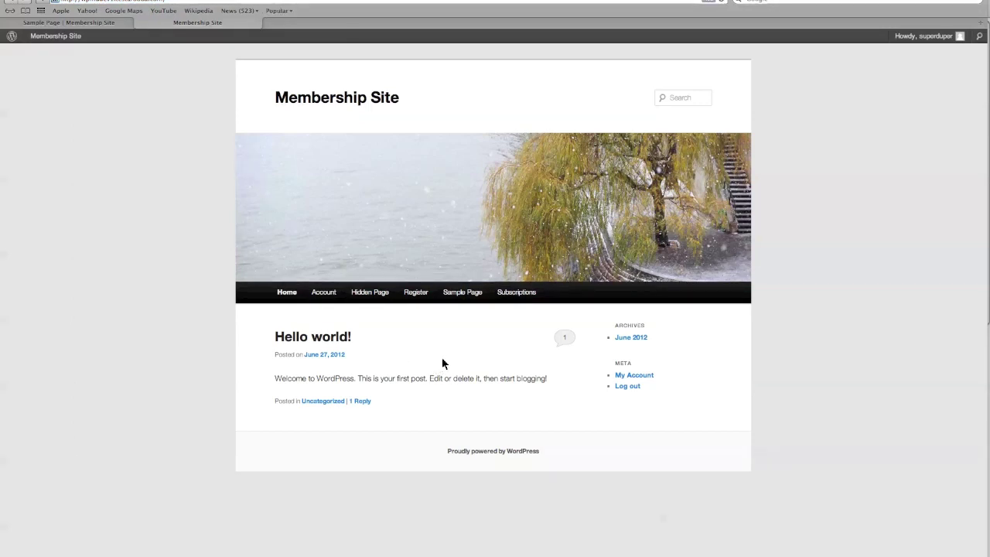
{"action": "left_click", "coordinate": [470, 294]}
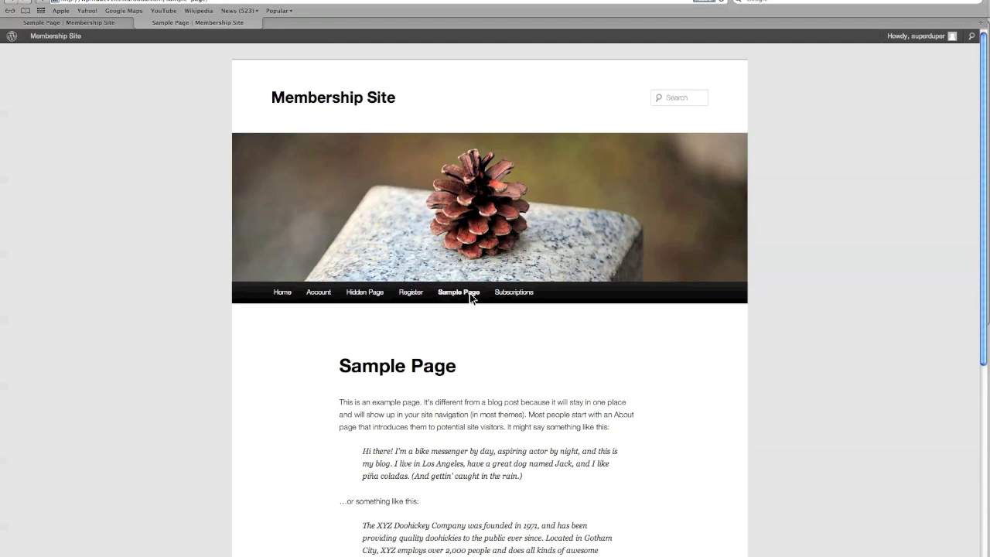
Switch to Chrome and load wpmudev1.testarooba.com/hidden-page to test access as a logged-out visitor.
{"action": "key", "text": "super+Tab"}
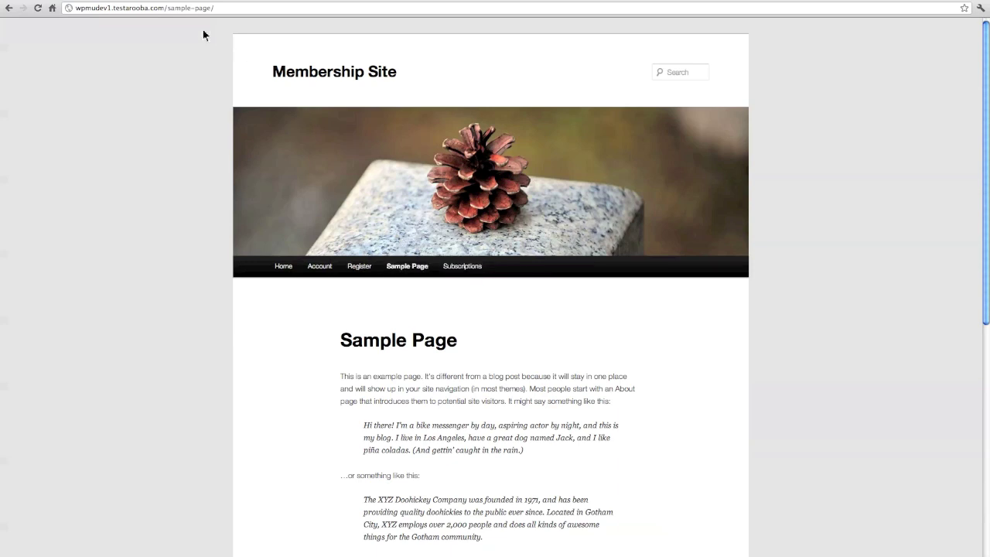
{"action": "left_click_drag", "start_coordinate": [170, 11], "coordinate": [232, 11]}
{"action": "type", "text": "hidd"}
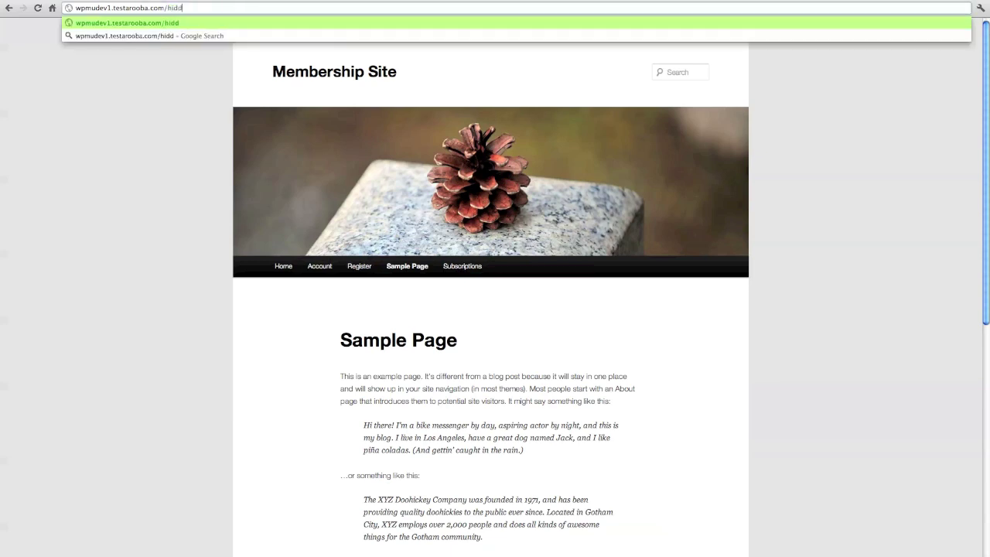
{"action": "type", "text": "en-page"}
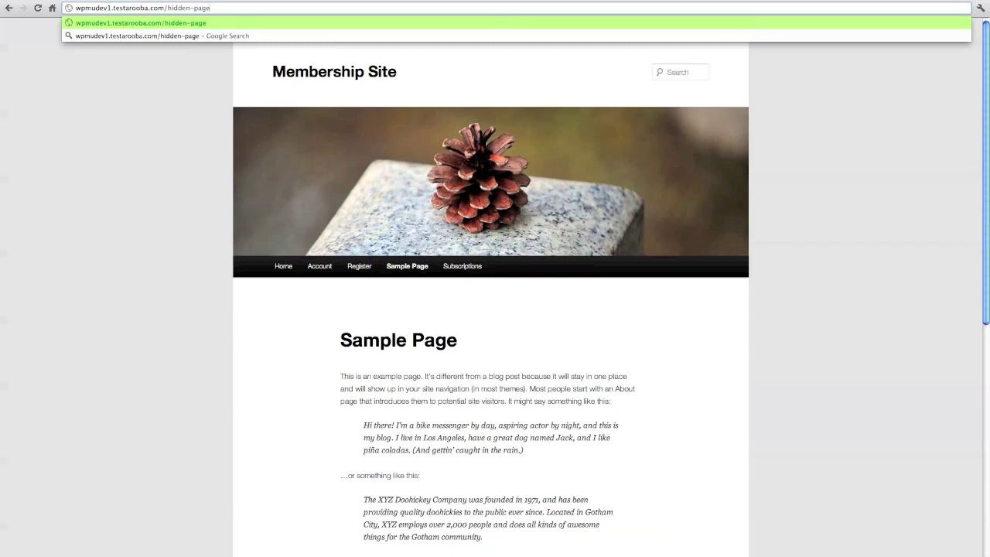
{"action": "key", "text": "Return"}
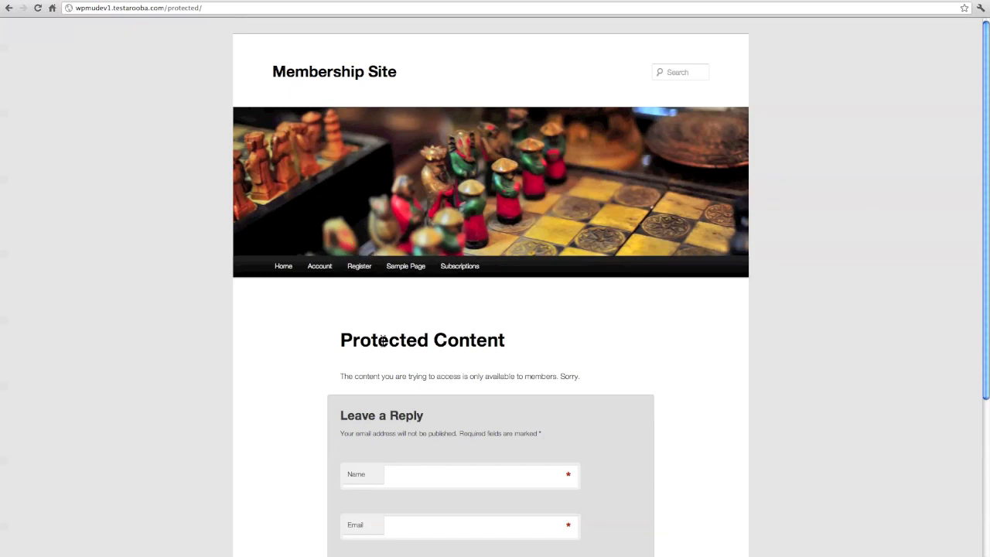
Switch back to Safari, load the site's hidden-page address as the logged-in member, and examine the page's body text.
{"action": "key", "text": "super+Tab"}
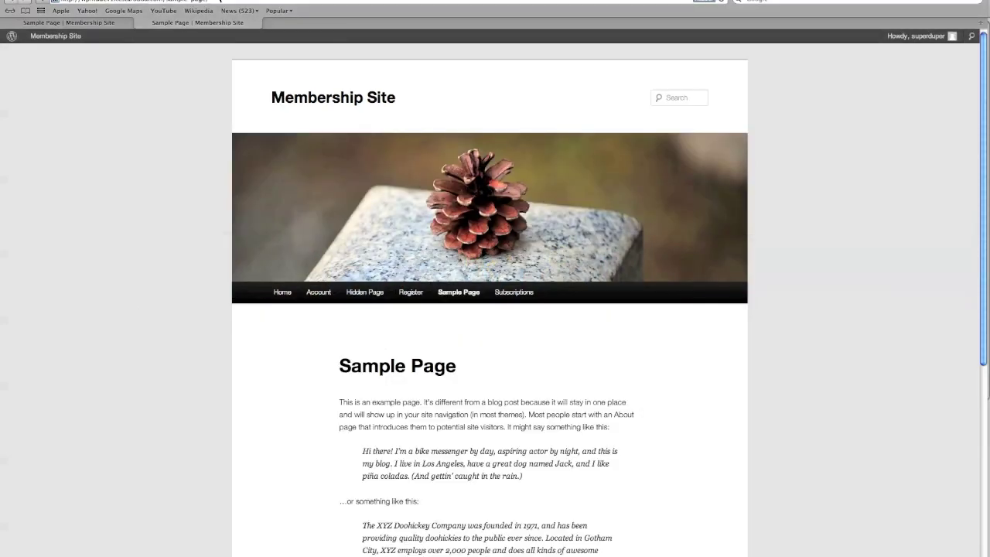
{"action": "left_click", "coordinate": [217, 2]}
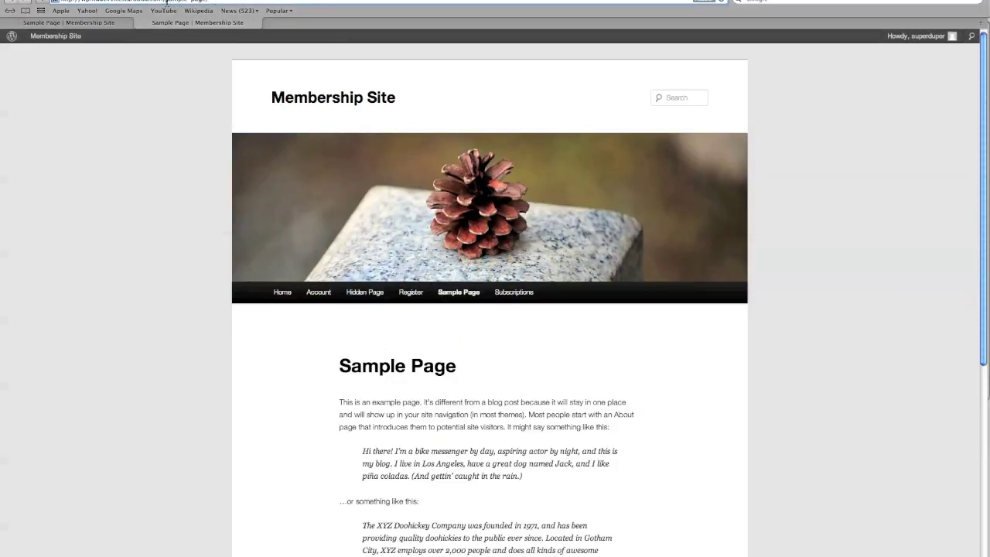
{"action": "type", "text": "hidden"}
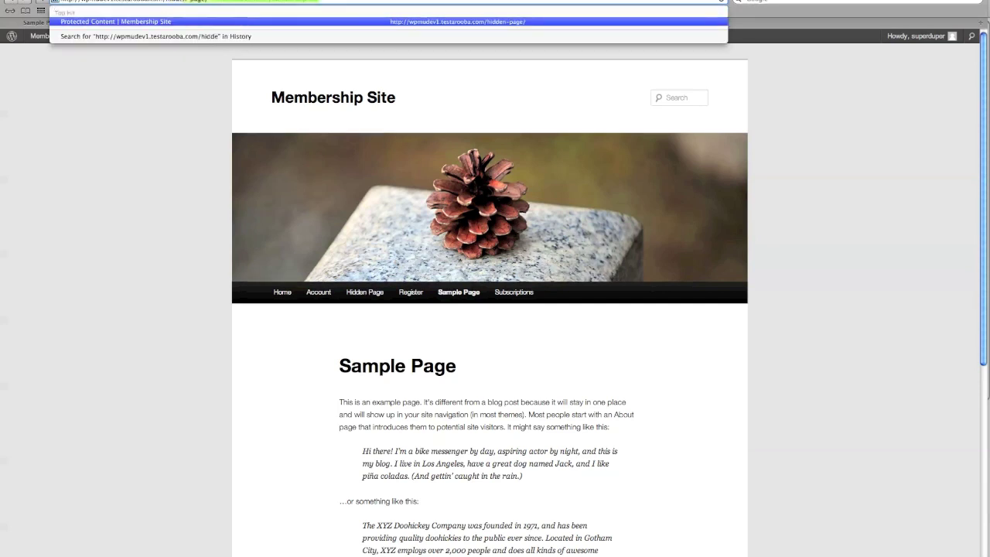
{"action": "key", "text": "Return"}
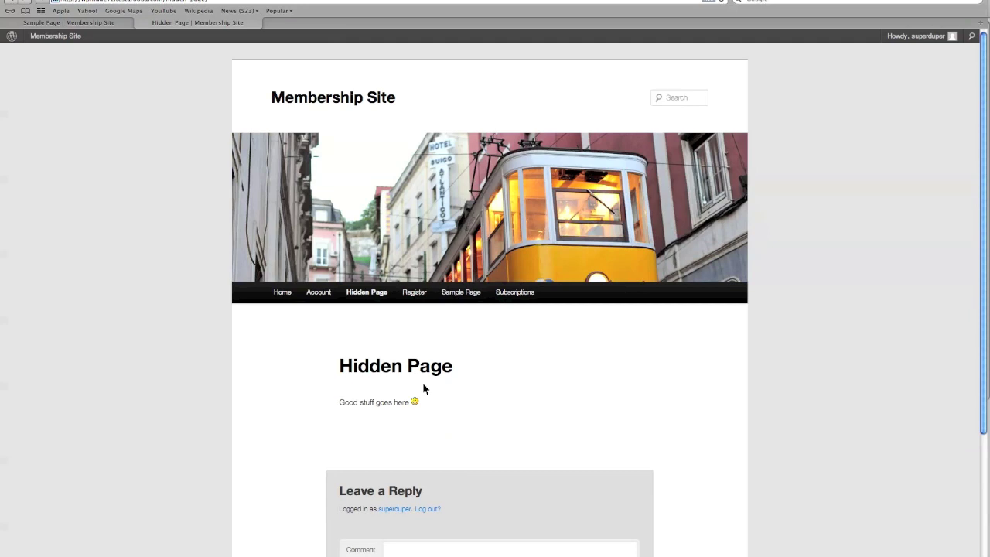
{"action": "left_click_drag", "start_coordinate": [431, 398], "coordinate": [334, 400]}
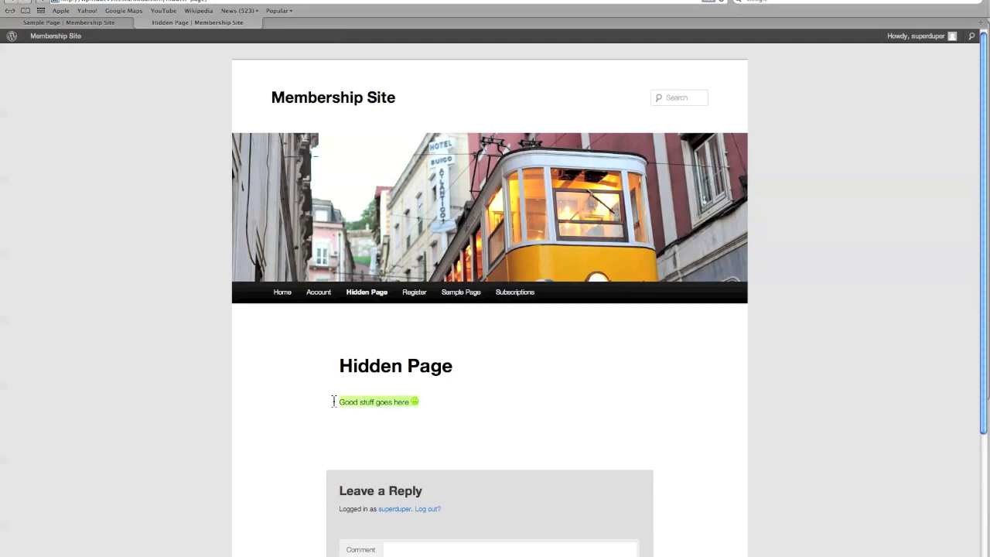
{"action": "left_click", "coordinate": [358, 426]}
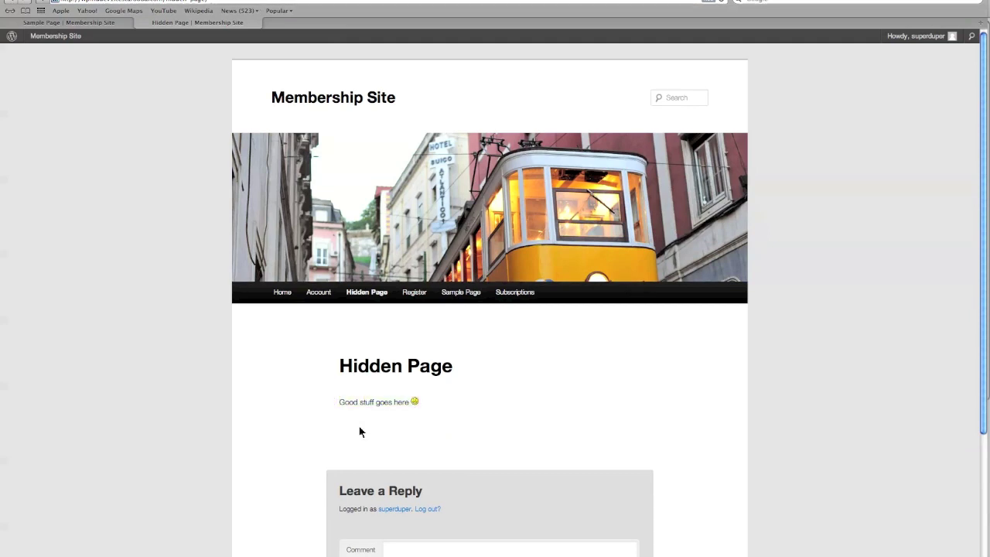